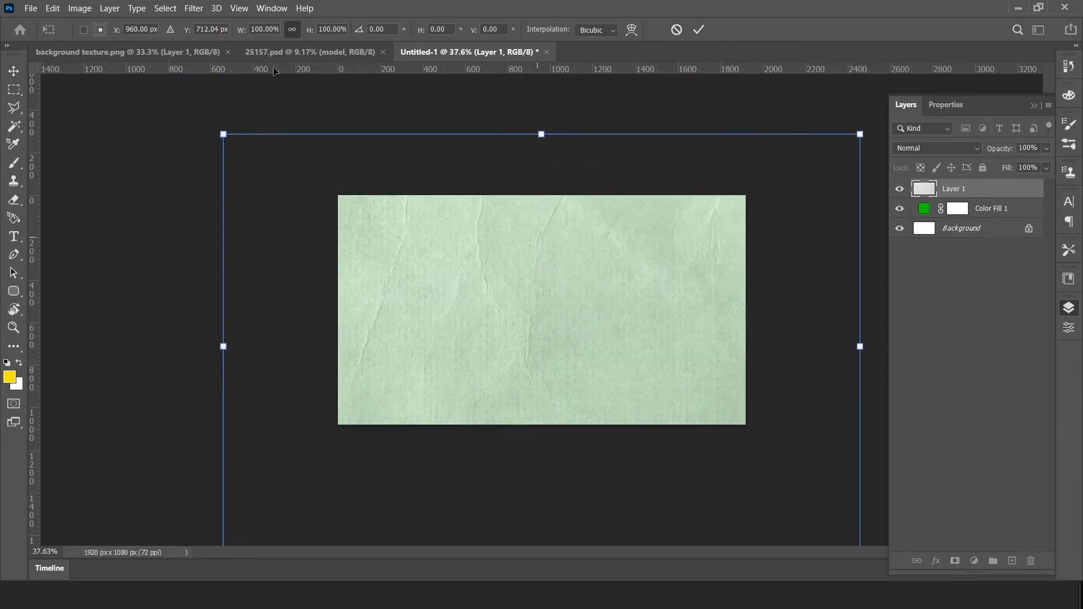
- Apply the paper texture's transform and set the texture layer's blend mode to Multiply
key("Return")
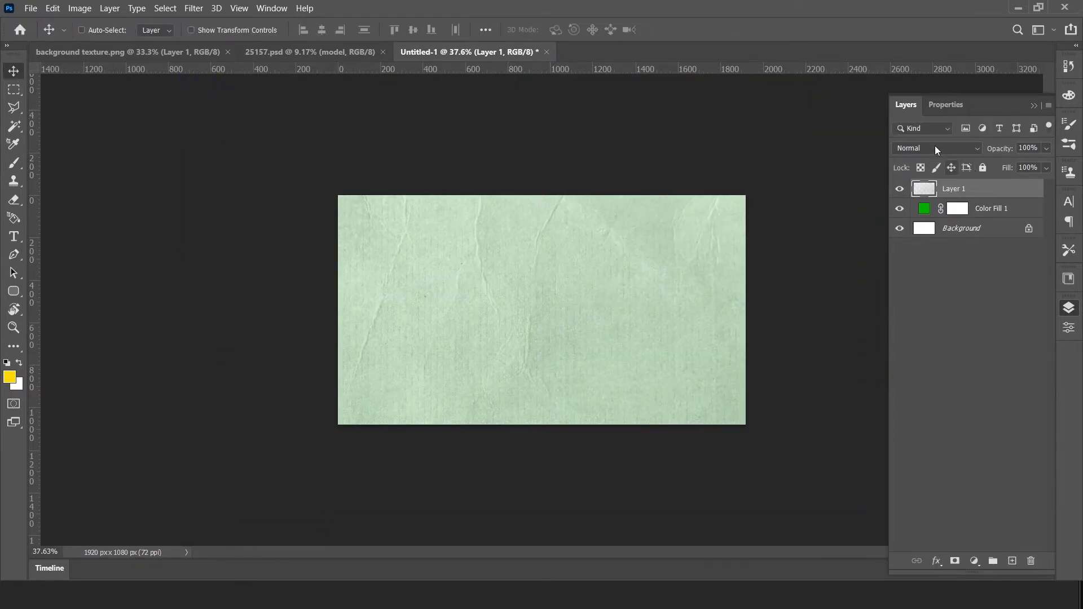
left_click(935, 147)
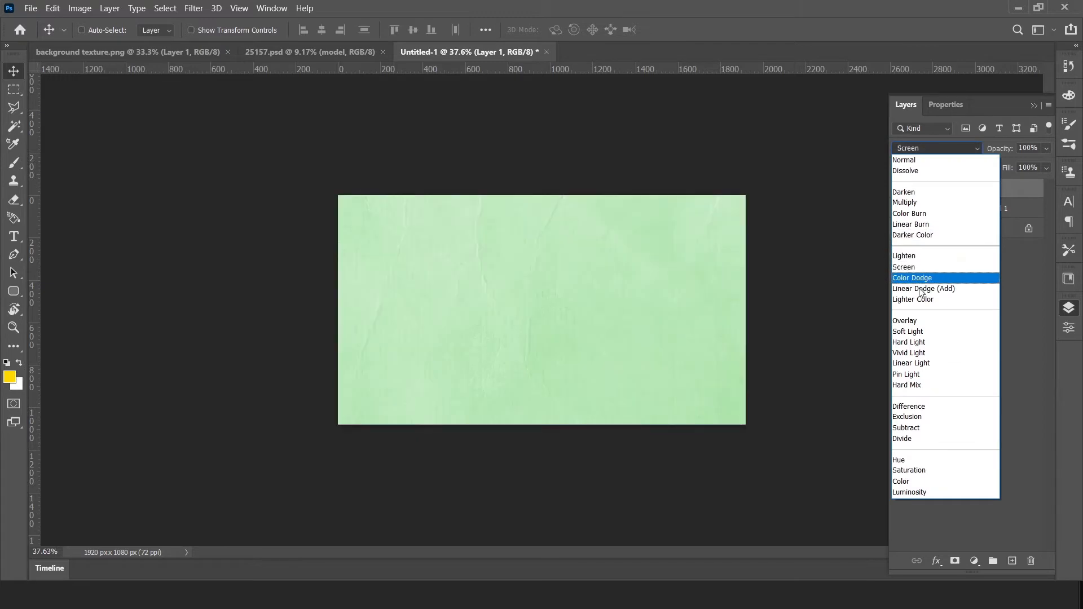
left_click(907, 202)
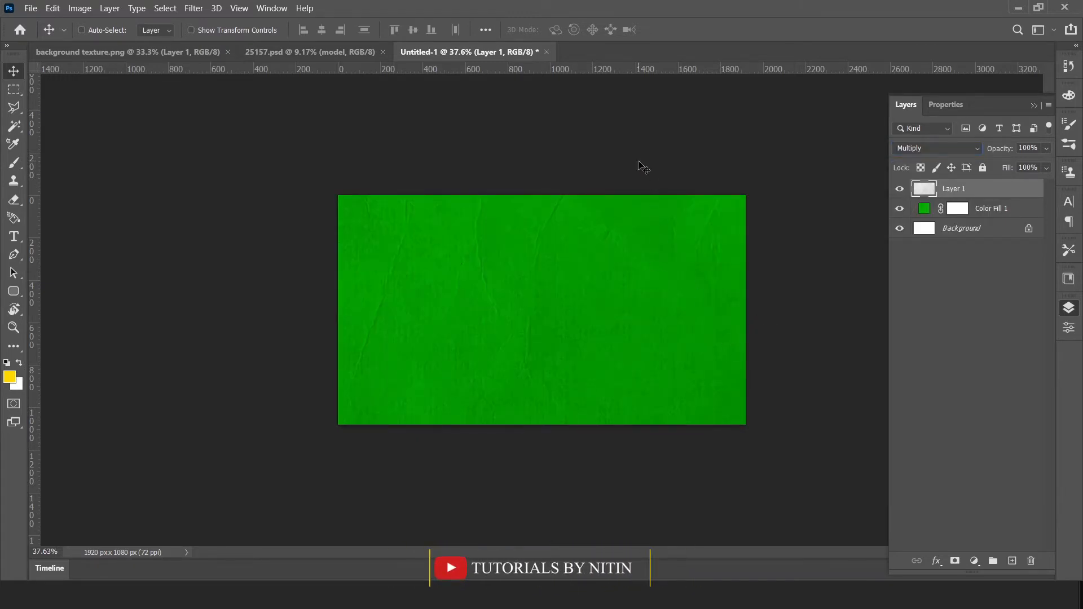
- Set the Color Fill 1 layer to a slightly darker green, 04a400
scroll(648, 234, "up", 3)
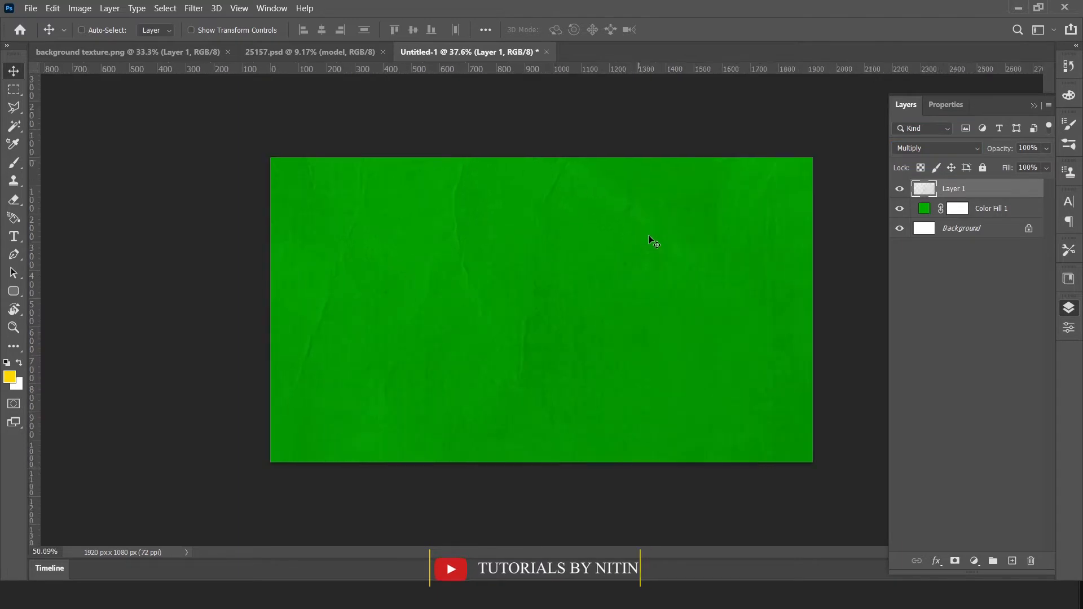
double_click(924, 210)
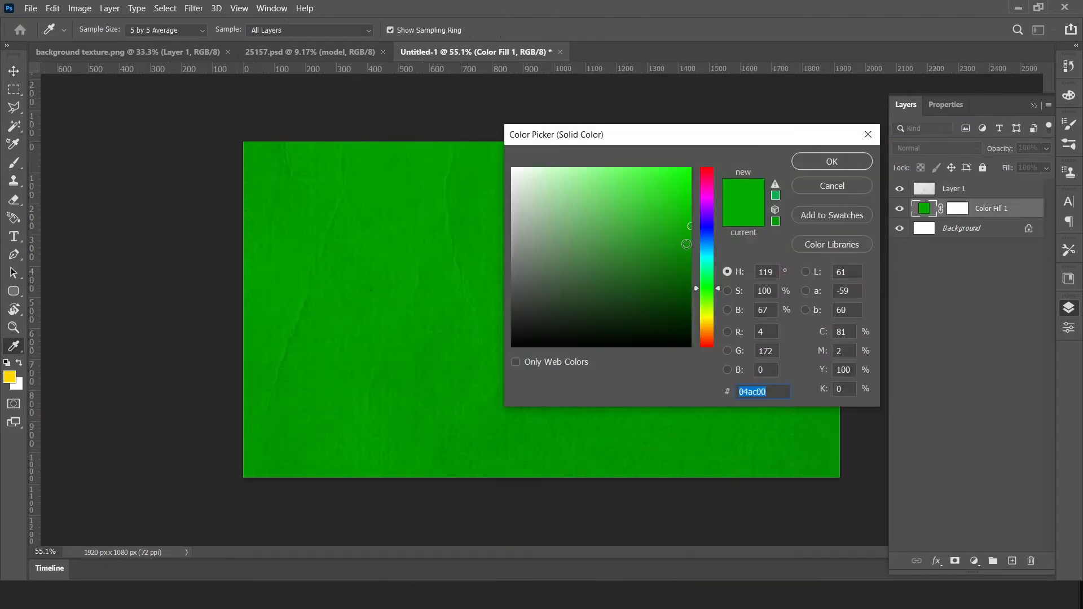
mouse_move(686, 243)
left_mouse_down()
mouse_move(697, 246)
mouse_move(694, 231)
left_mouse_up()
left_click(851, 162)
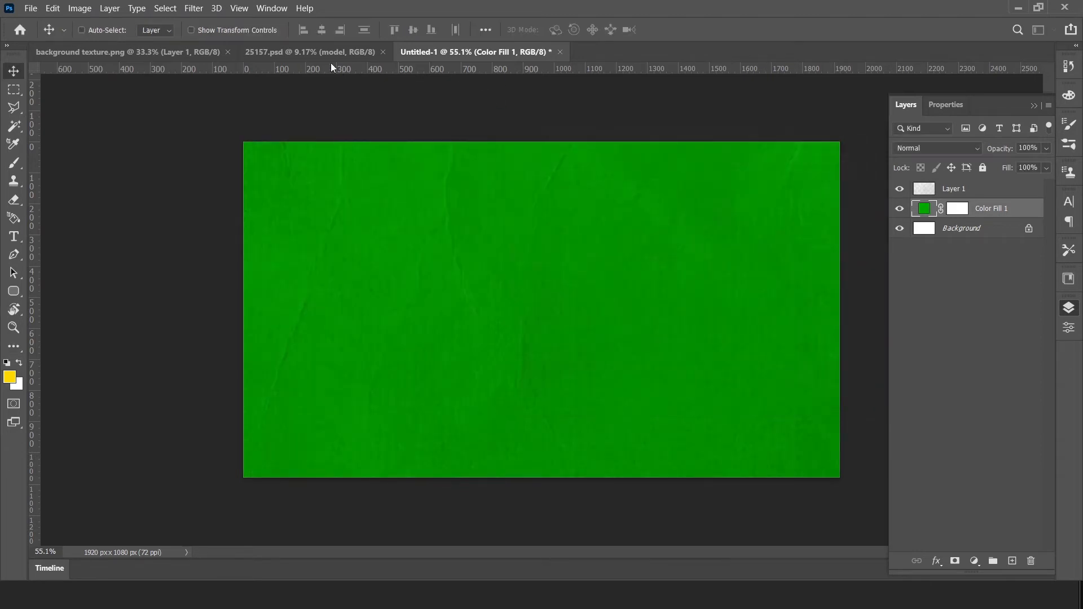
- Copy the model cutout from 25157.psd into the Untitled-1 document
left_click(299, 51)
left_click_drag(556, 218, 497, 49)
left_click_drag(676, 303, 647, 382)
scroll(667, 268, "down", 4)
left_click_drag(598, 303, 598, 303)
- Scale the model down to fit the canvas height and position her on the right half of the canvas
key("ctrl+t")
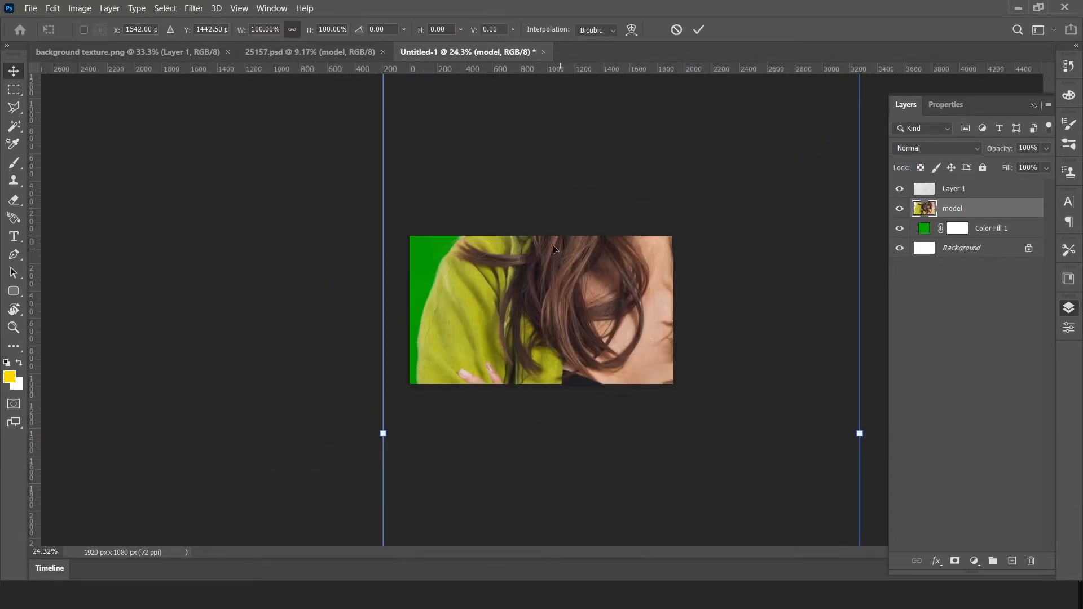
scroll(510, 249, "down", 4)
left_click_drag(462, 160, 652, 421)
left_click_drag(685, 536, 594, 371)
left_click(15, 71)
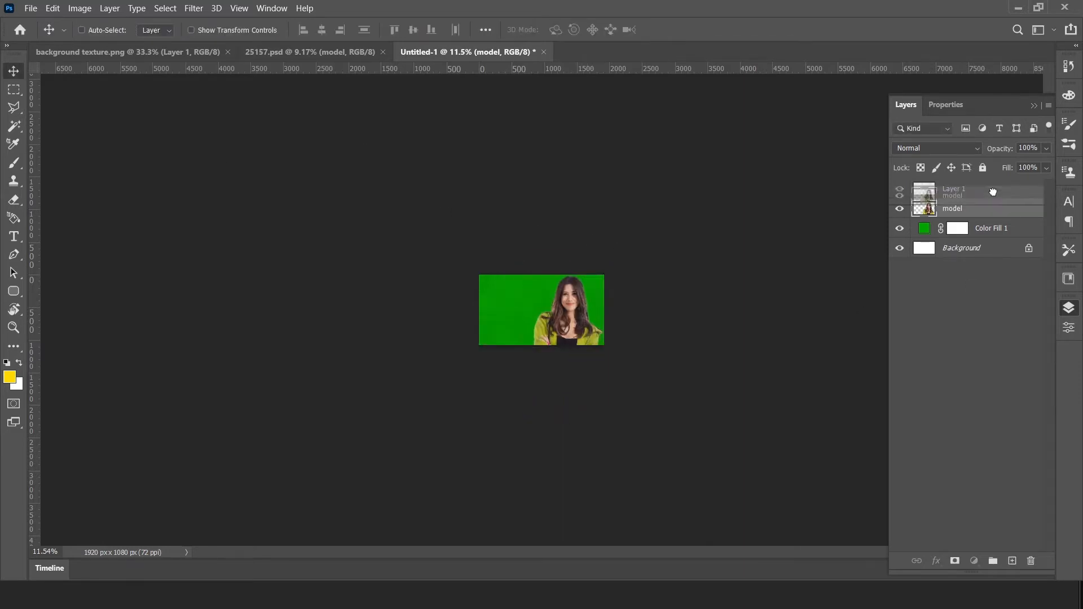
- Move the model layer above the paper texture layer in the layer stack
left_click_drag(989, 182, 989, 182)
scroll(540, 336, "up", 5)
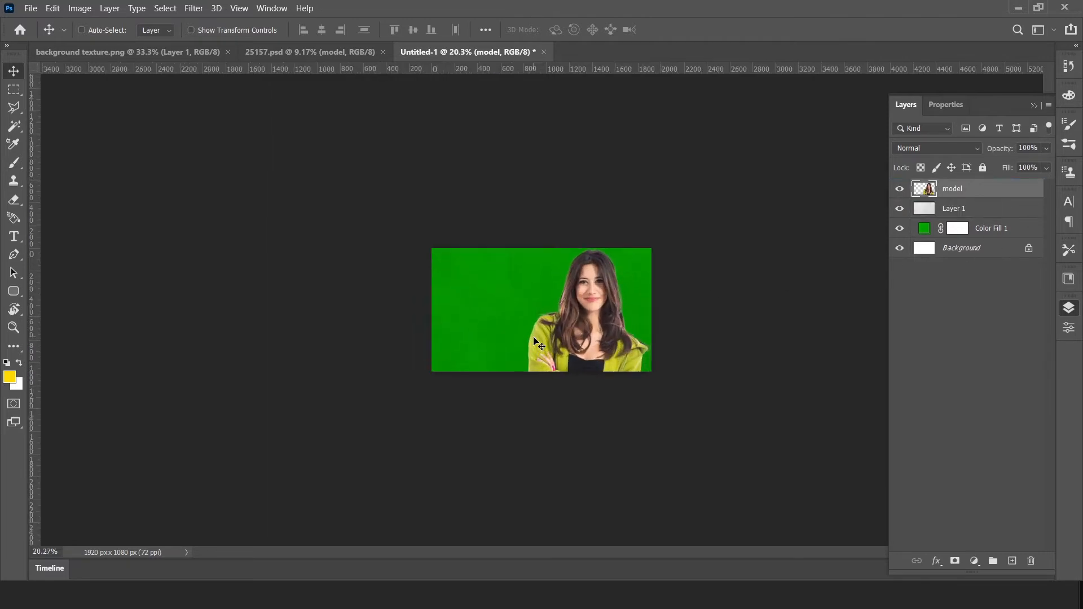
scroll(540, 337, "up", 1)
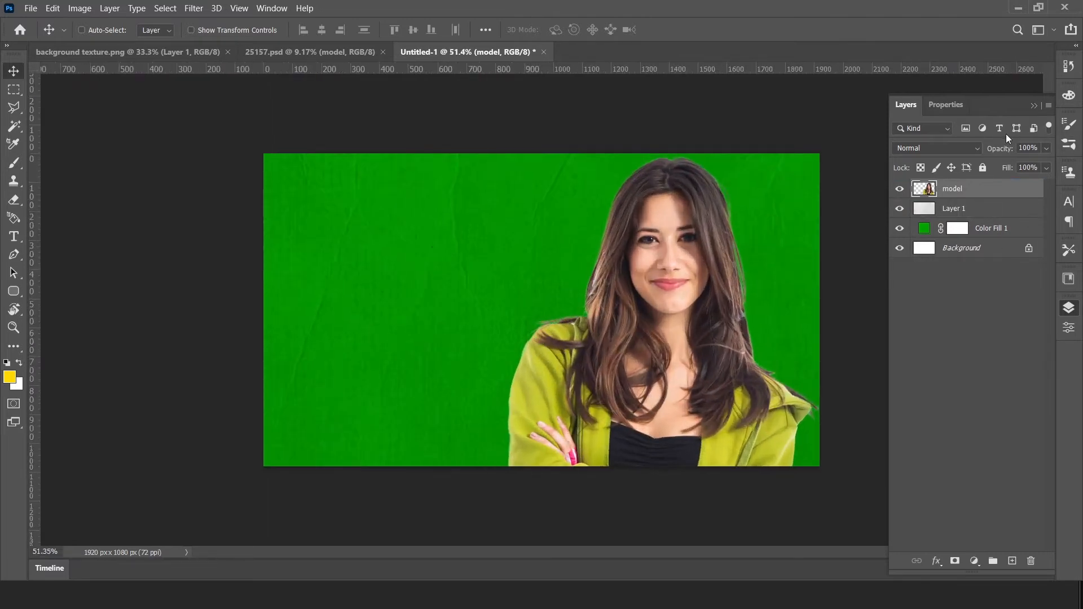
- Recolour the Color Fill 1 layer by sampling the model's jacket, adjusting it to a deeper, saturated yellow-green
double_click(923, 229)
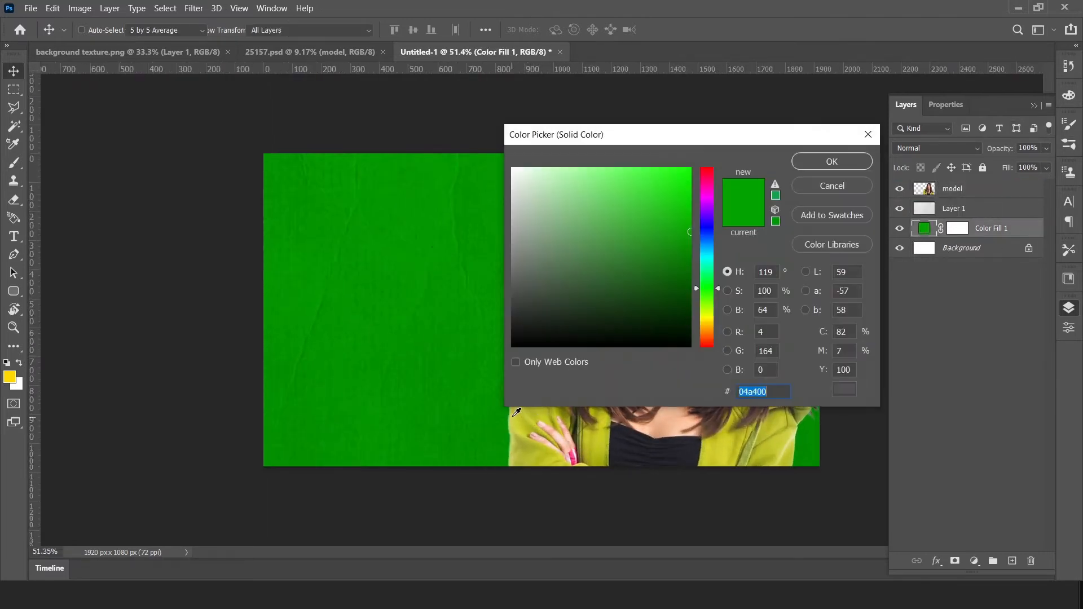
left_click(524, 419)
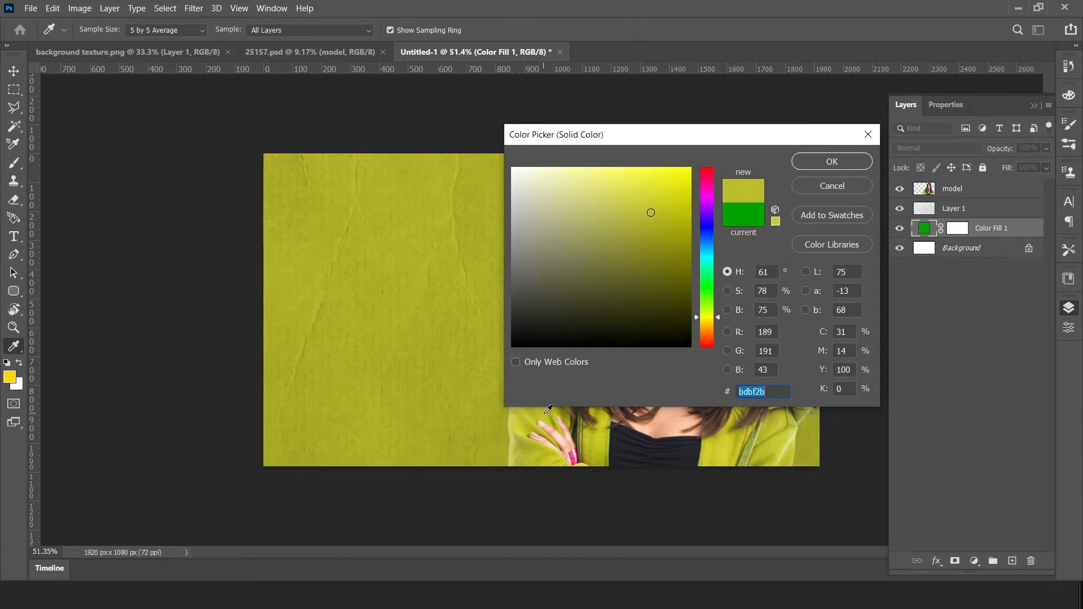
left_click(546, 418)
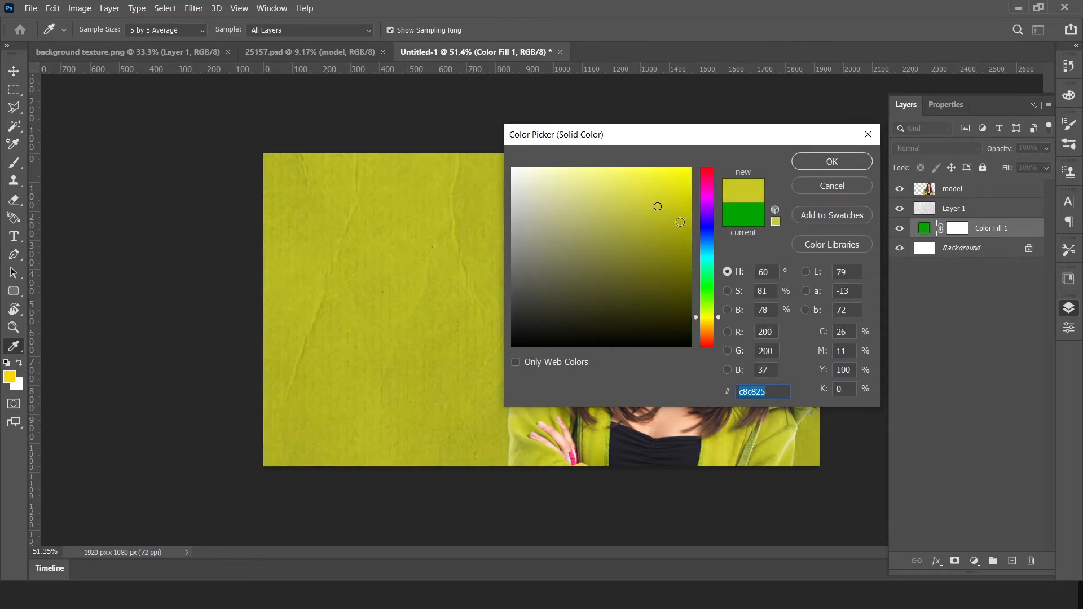
left_click(692, 227)
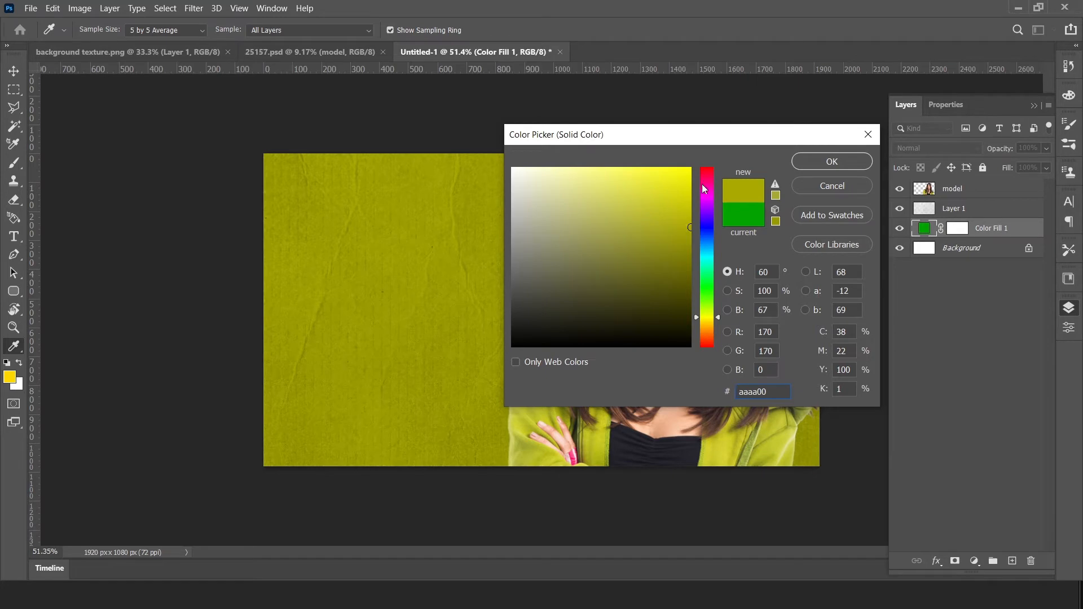
left_click_drag(694, 144, 468, 159)
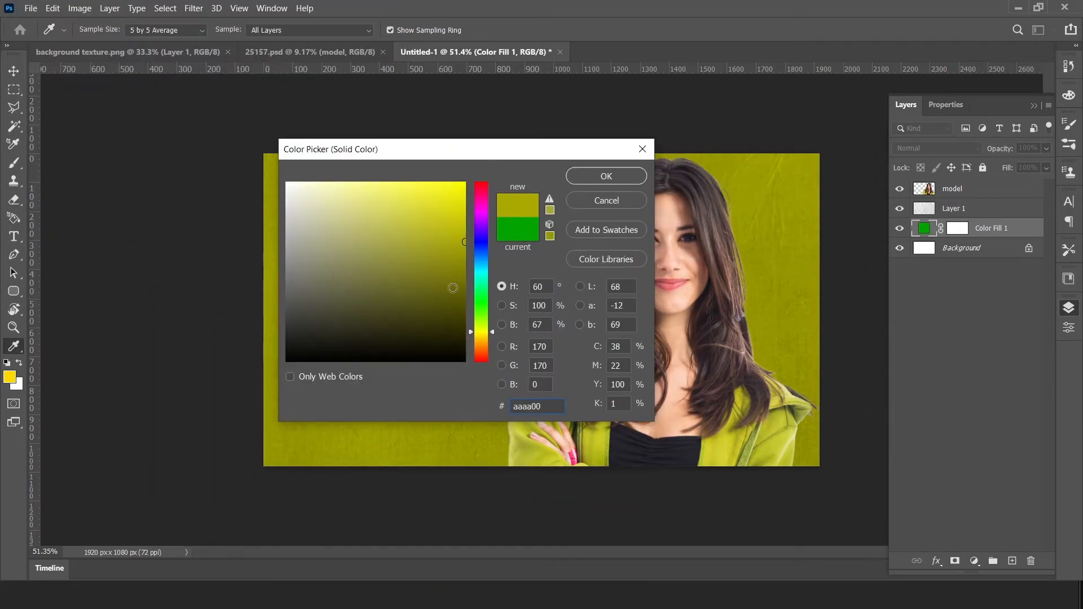
left_click(492, 328)
left_click(604, 177)
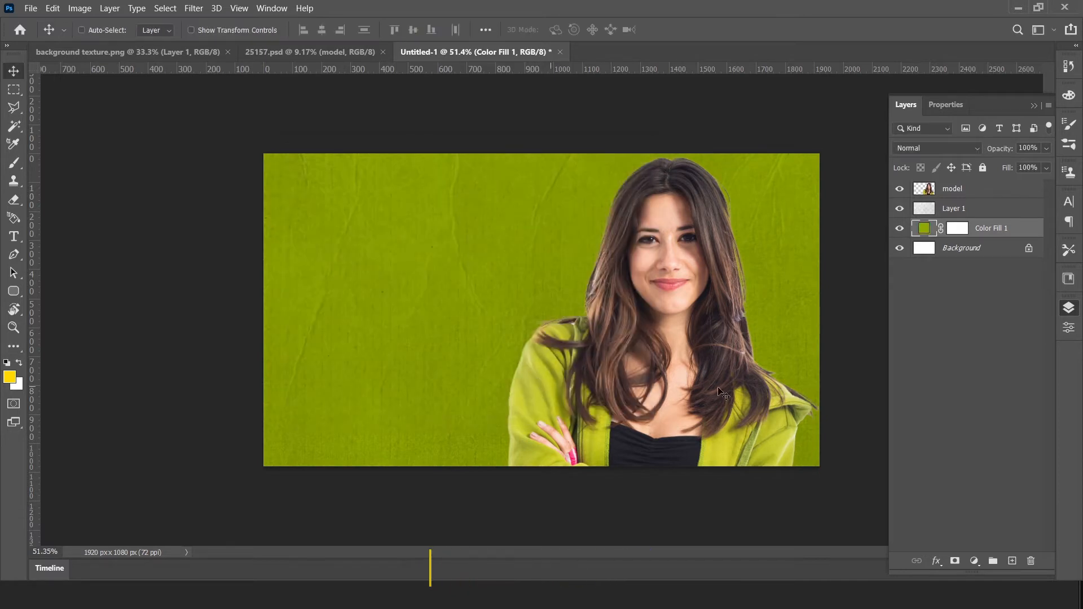
- Add a Stroke layer style to the model layer with its position set to Inside
left_click(959, 192)
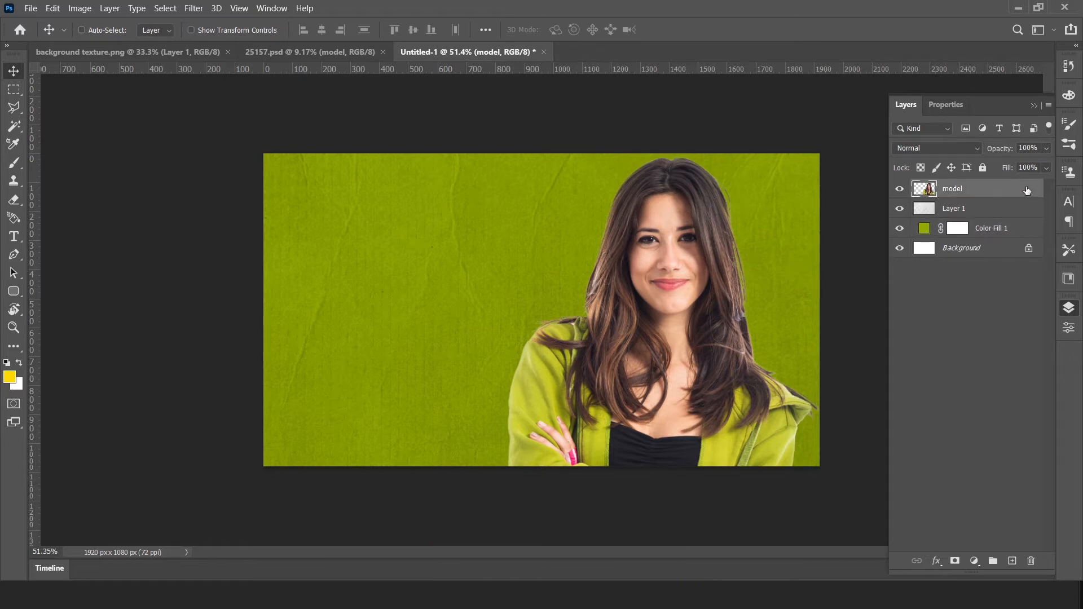
right_click(983, 190)
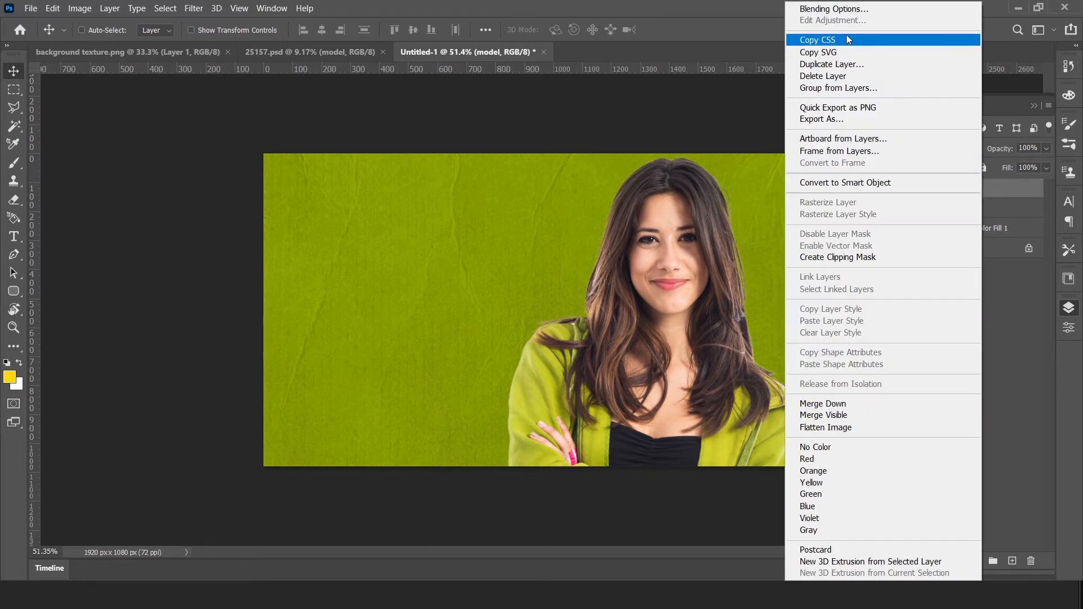
left_click(732, 215)
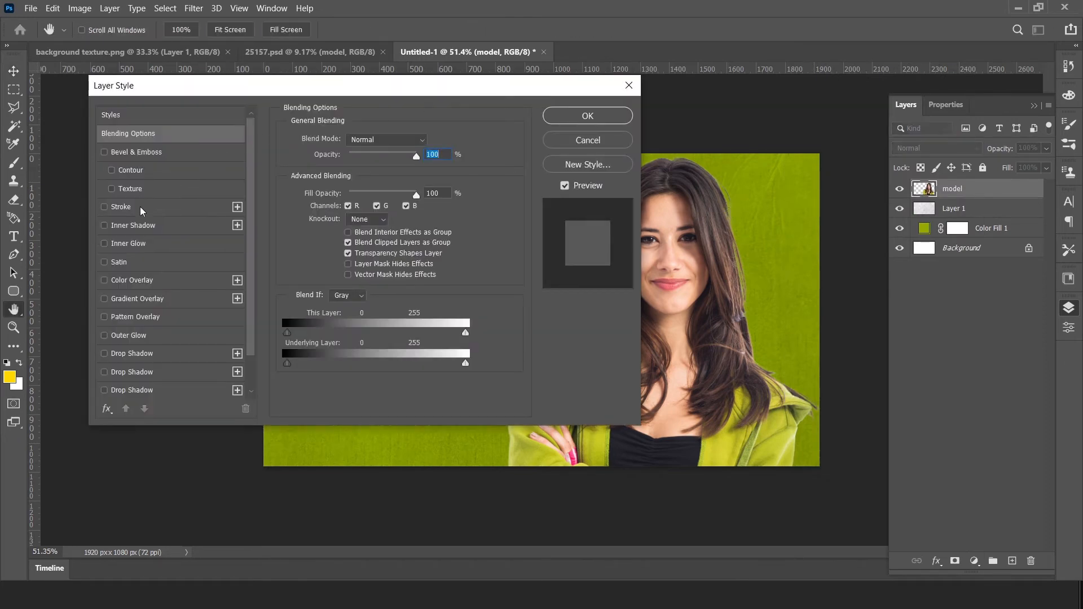
left_click(122, 207)
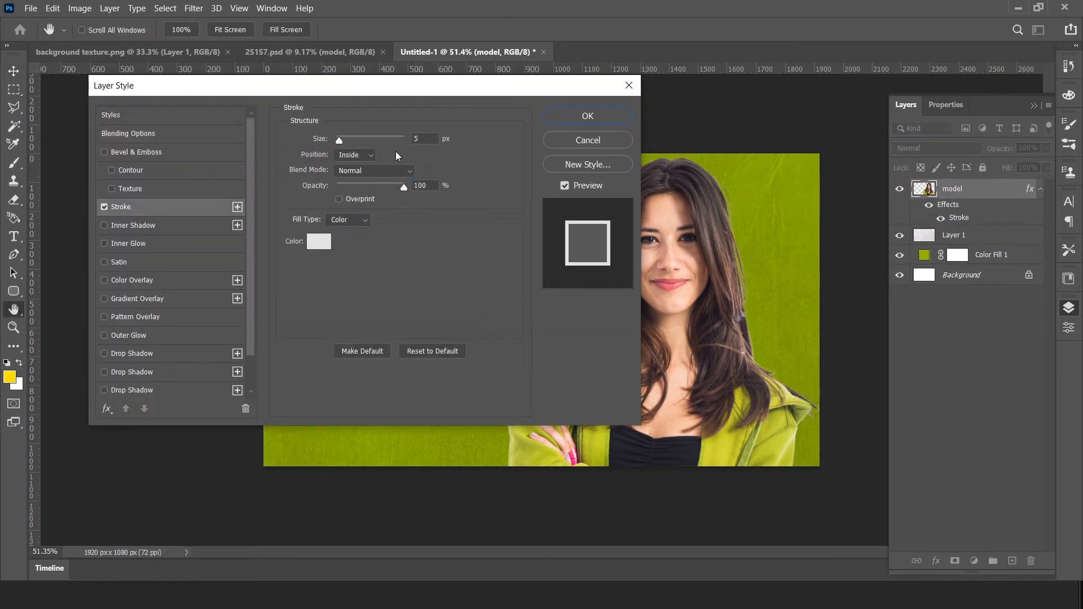
left_click(360, 155)
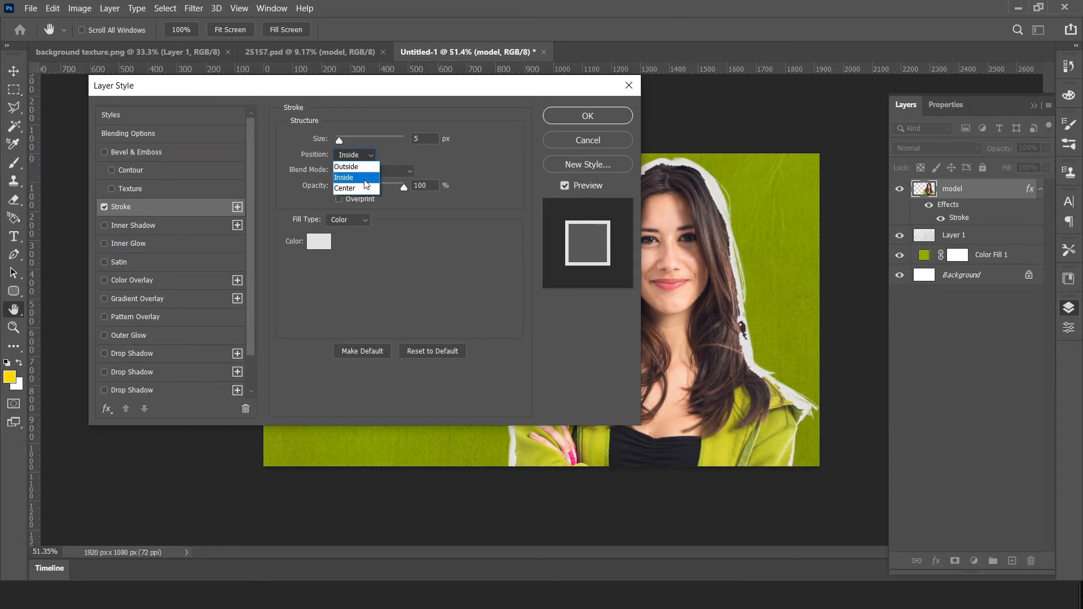
left_click(366, 178)
- Set the model's stroke to a very light off-white colour and its size to 6 px
left_click(318, 242)
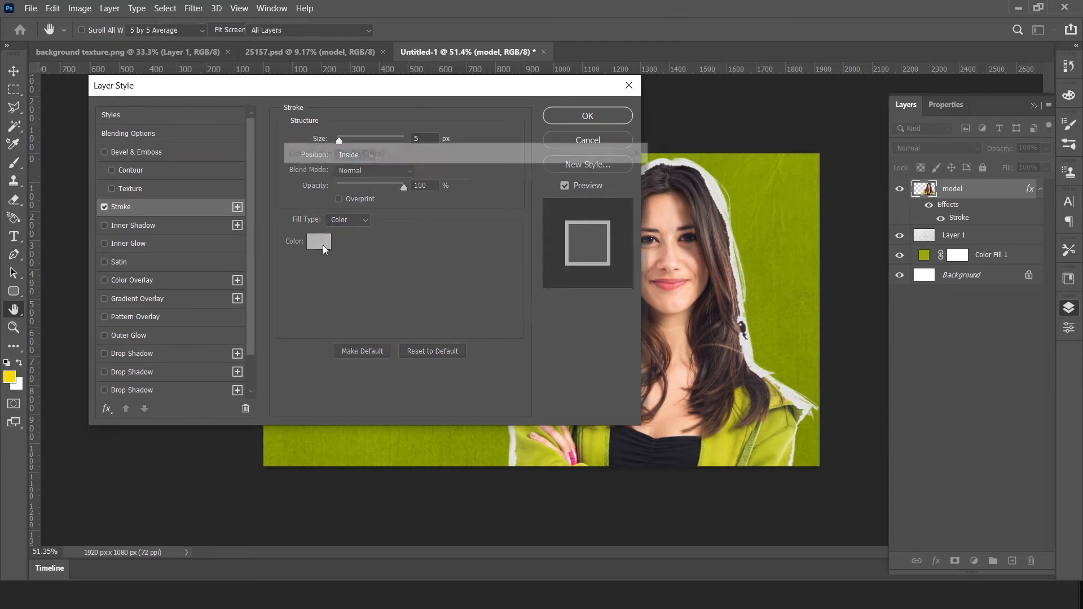
type("ffffff")
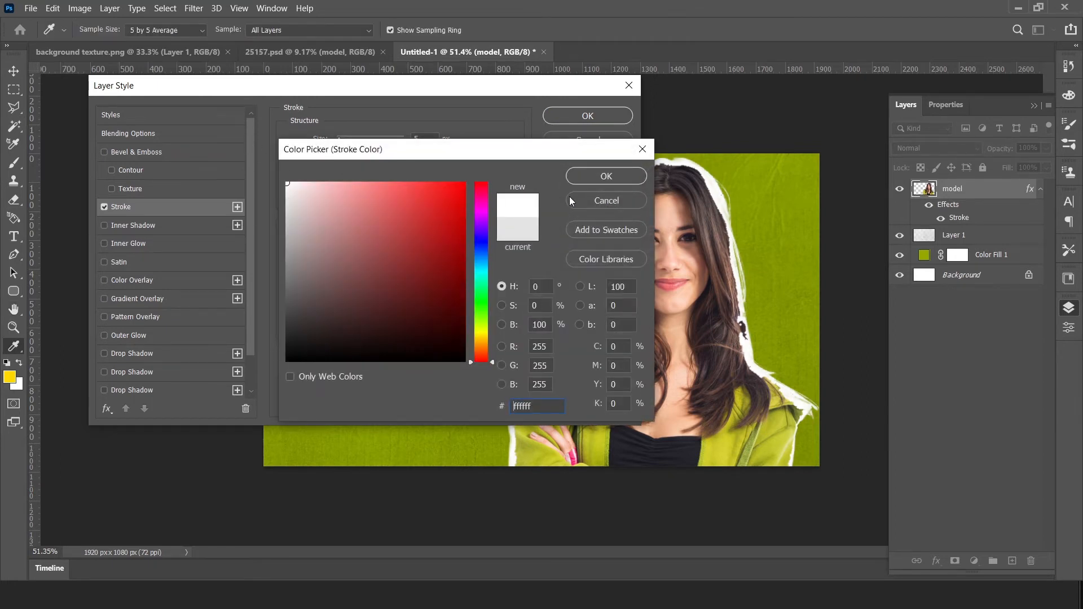
left_click(286, 192)
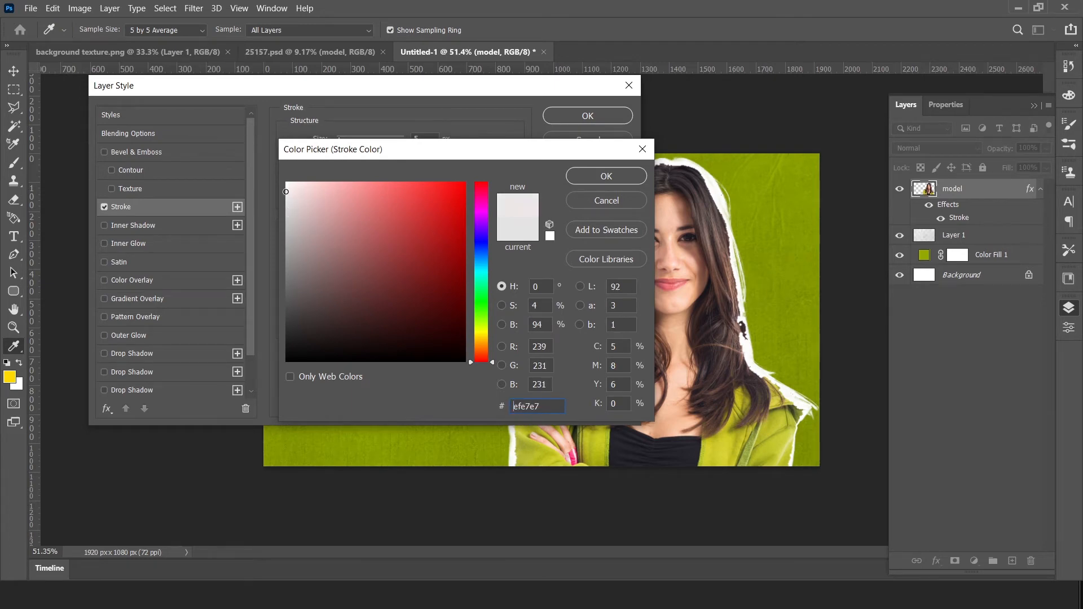
left_click_drag(286, 192, 283, 195)
left_click(590, 180)
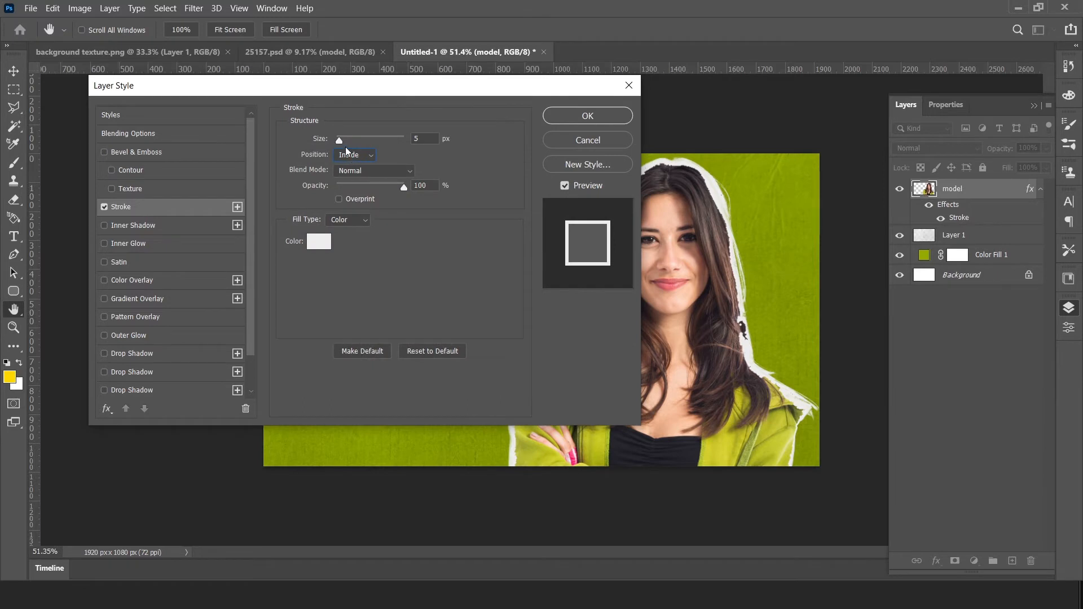
mouse_move(340, 143)
left_mouse_down()
mouse_move(363, 144)
mouse_move(340, 142)
left_mouse_up()
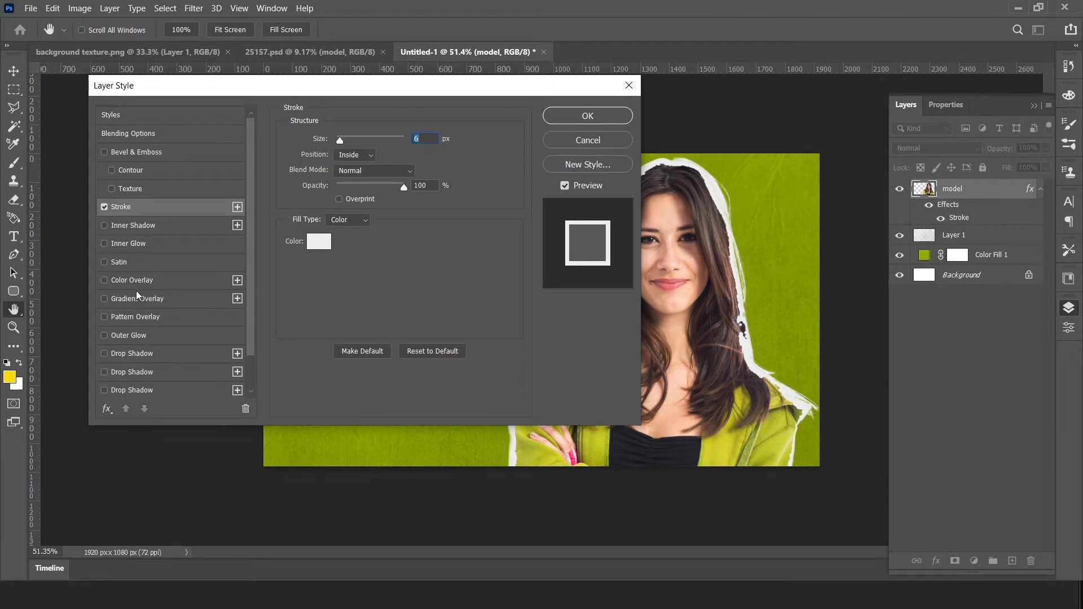
- Add a white Satin effect to the model layer with Screen blend mode and 9% opacity
left_click(124, 264)
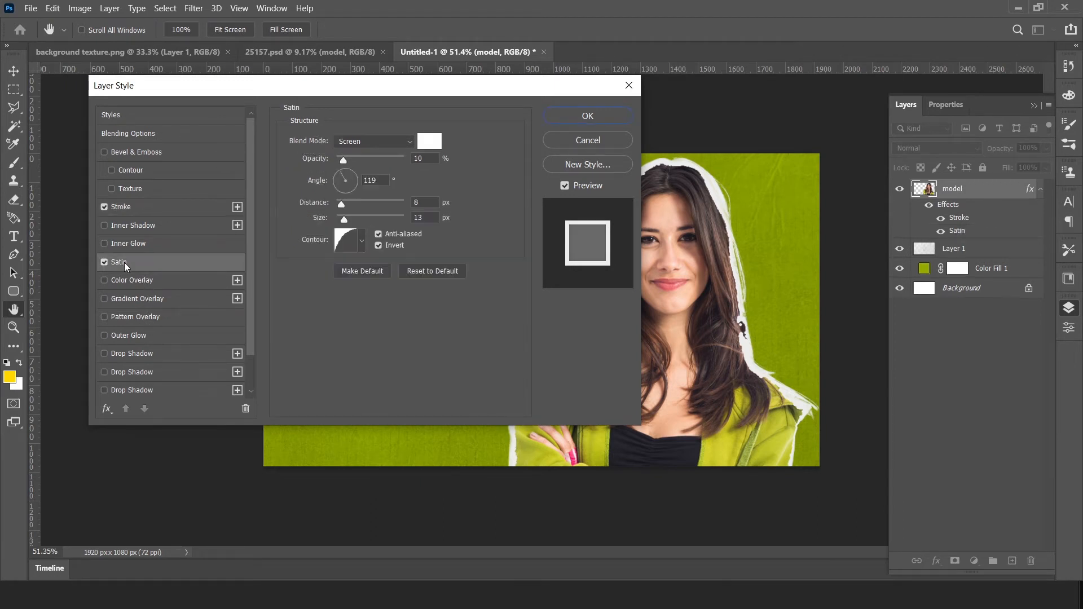
left_click(374, 141)
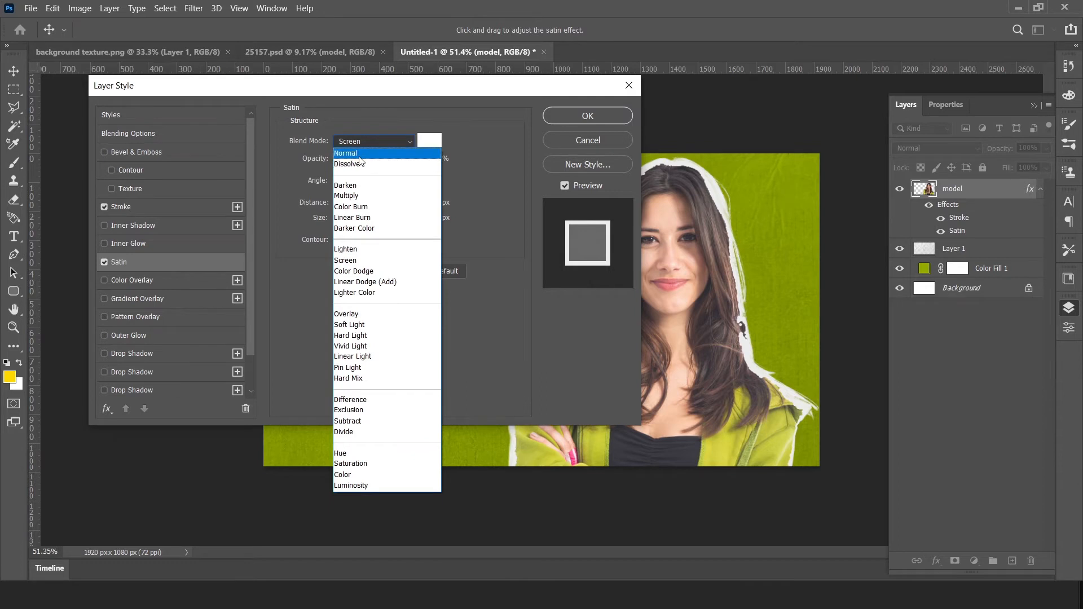
left_click(345, 153)
left_click(363, 143)
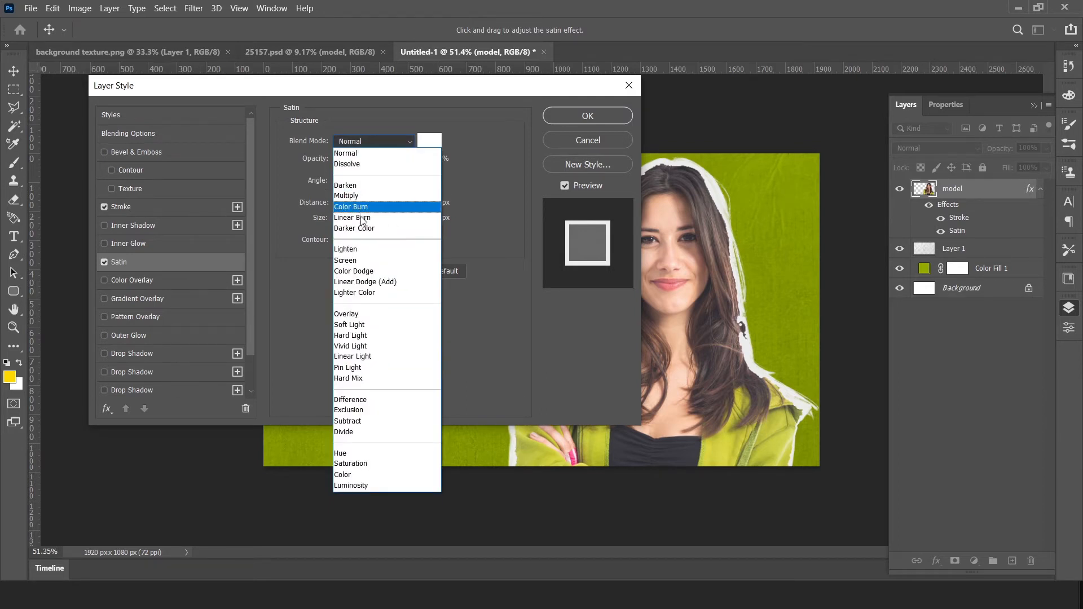
left_click(345, 260)
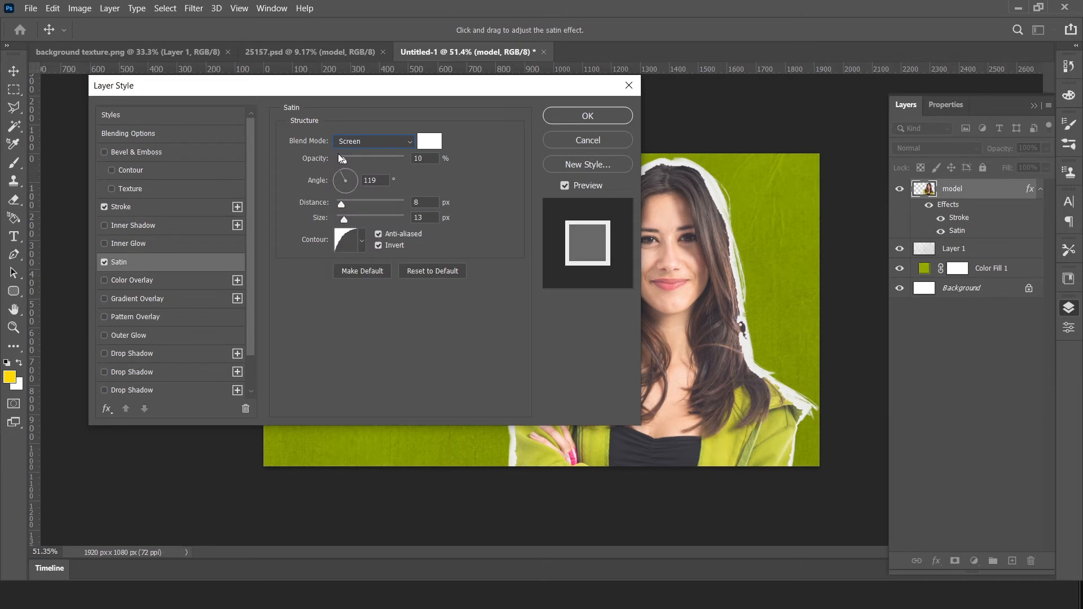
left_click_drag(342, 160, 362, 162)
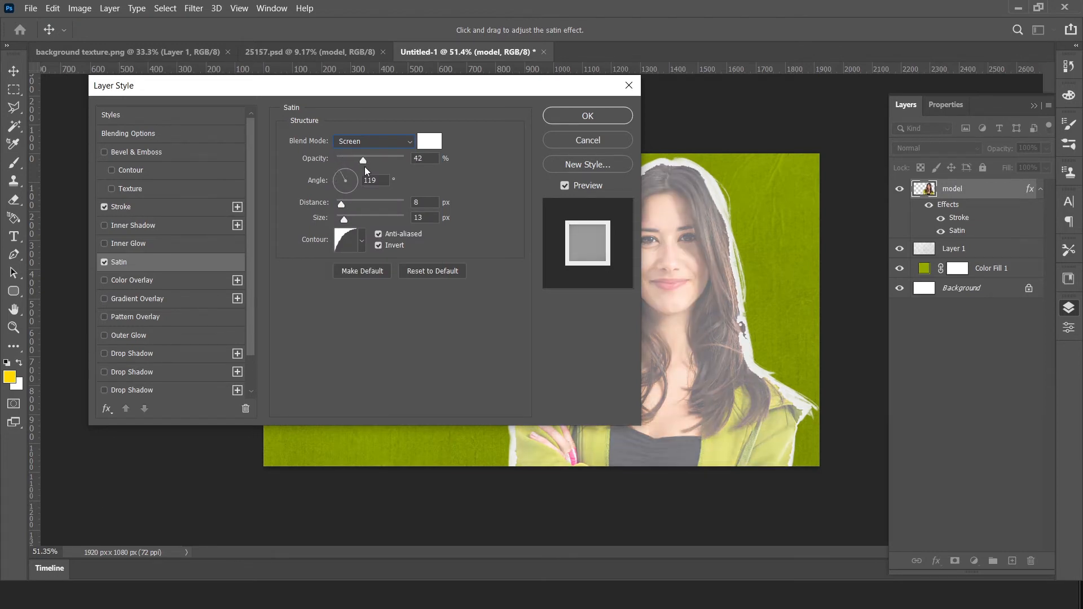
left_click_drag(358, 167, 343, 170)
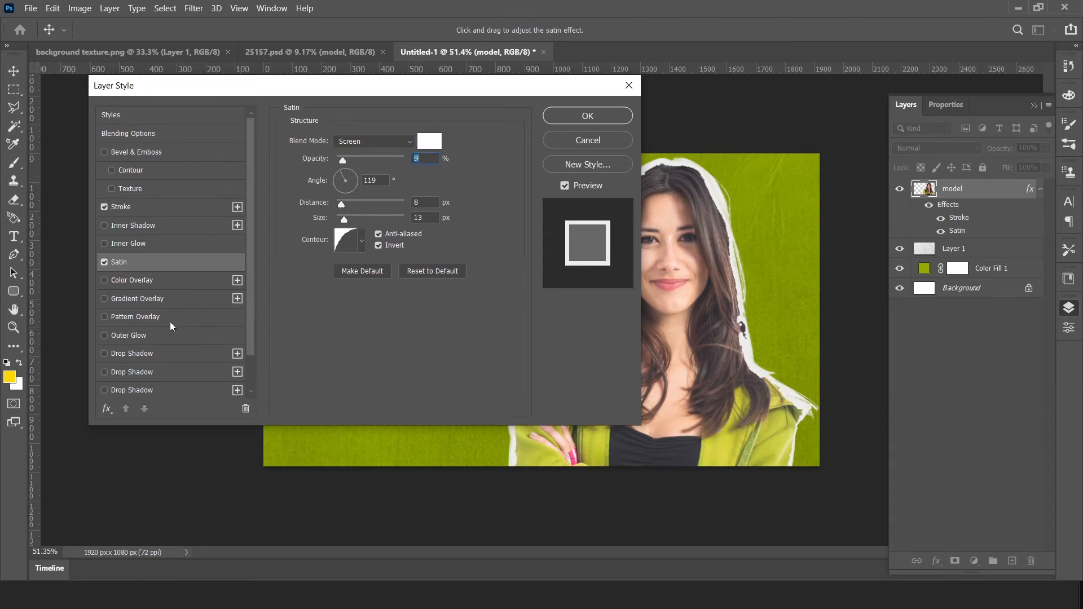
- Add a black Drop Shadow to the model layer with 33% opacity, 115° angle and 36 px distance, and apply the layer styles
left_click(142, 355)
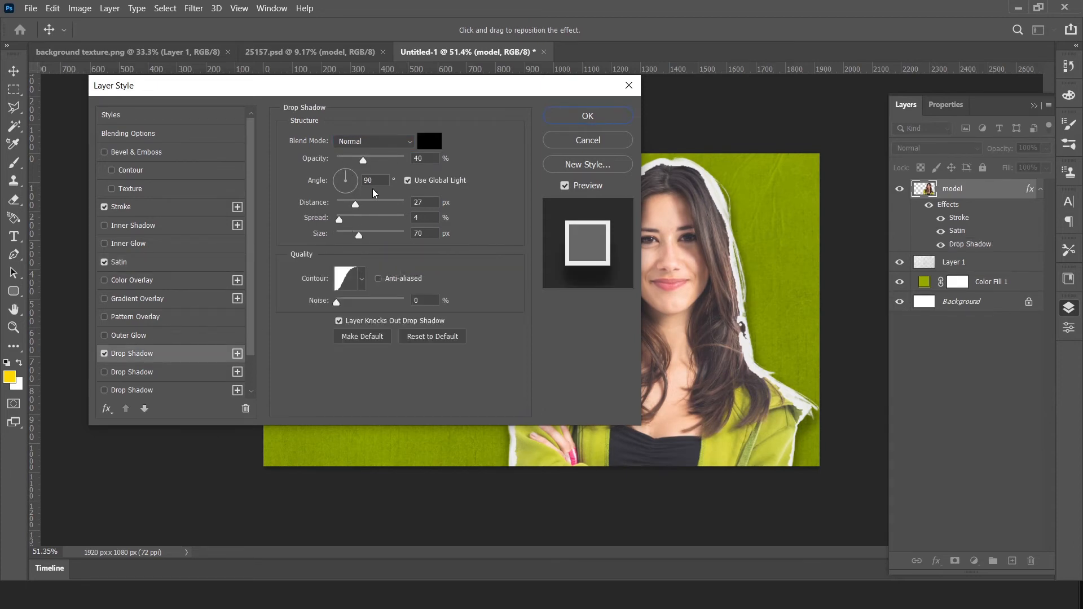
left_click(430, 140)
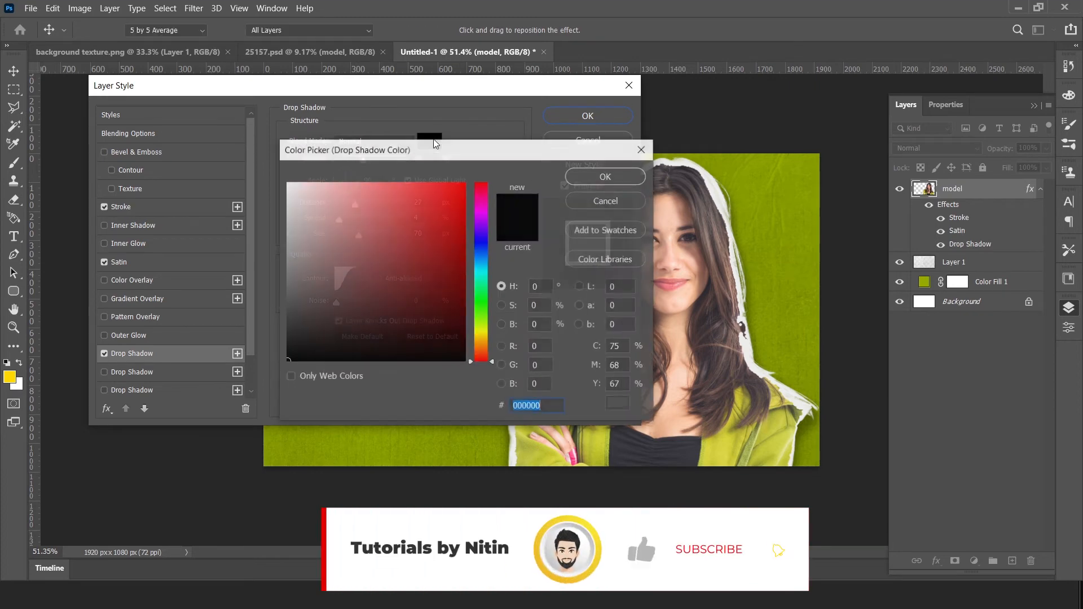
left_click(608, 185)
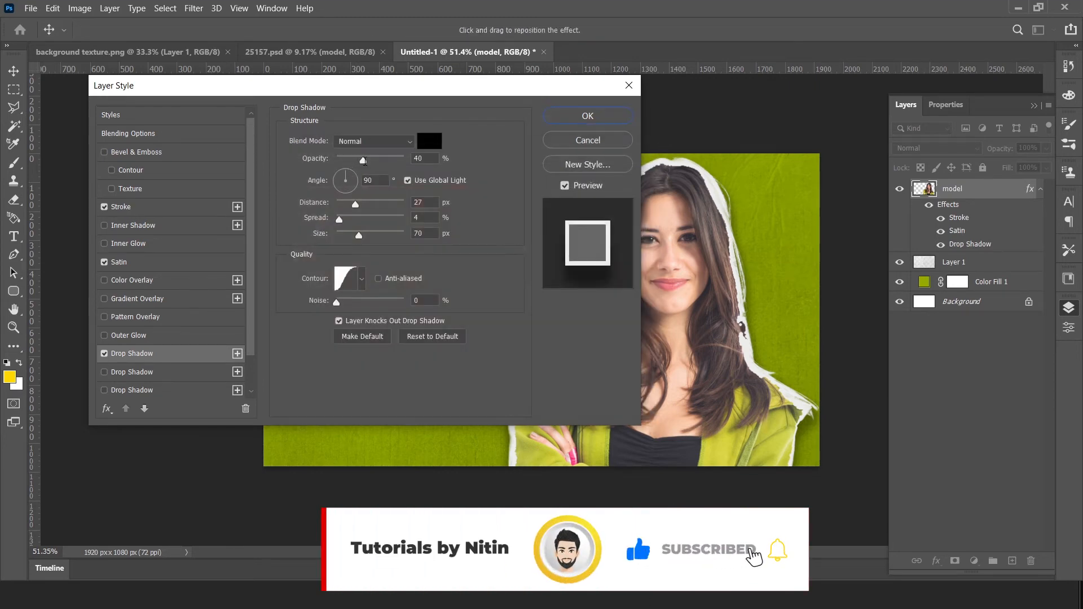
left_click_drag(362, 162, 360, 163)
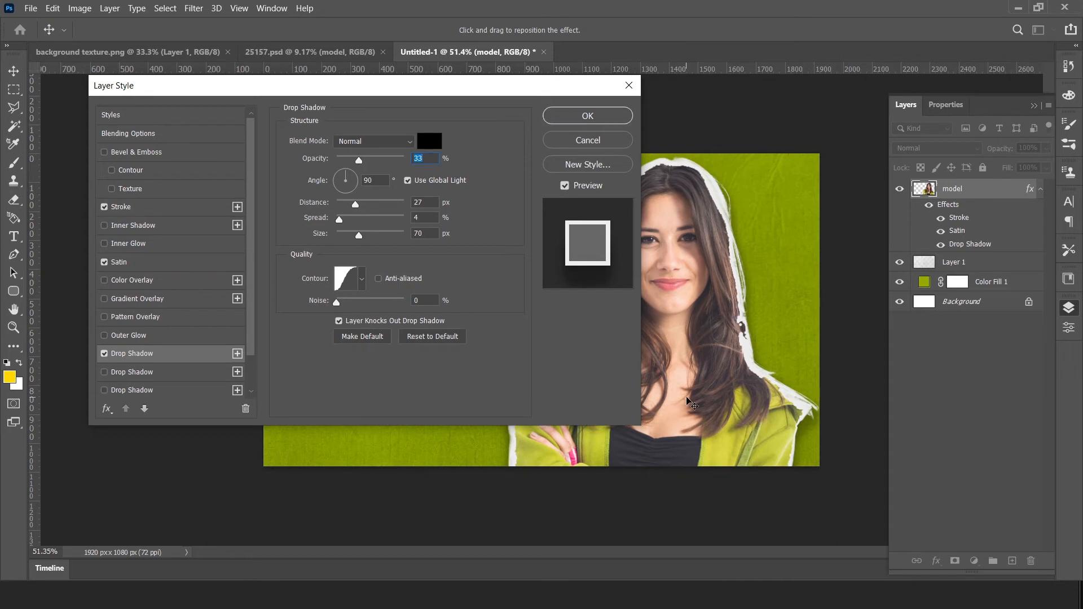
mouse_move(688, 398)
left_mouse_down()
mouse_move(725, 397)
mouse_move(691, 399)
left_mouse_up()
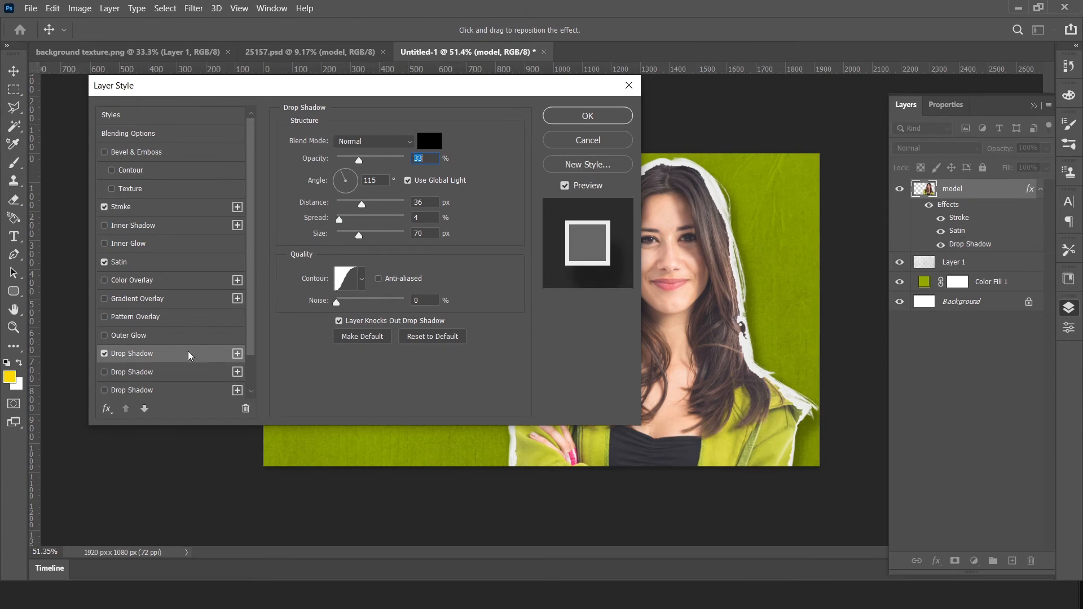
left_click(588, 115)
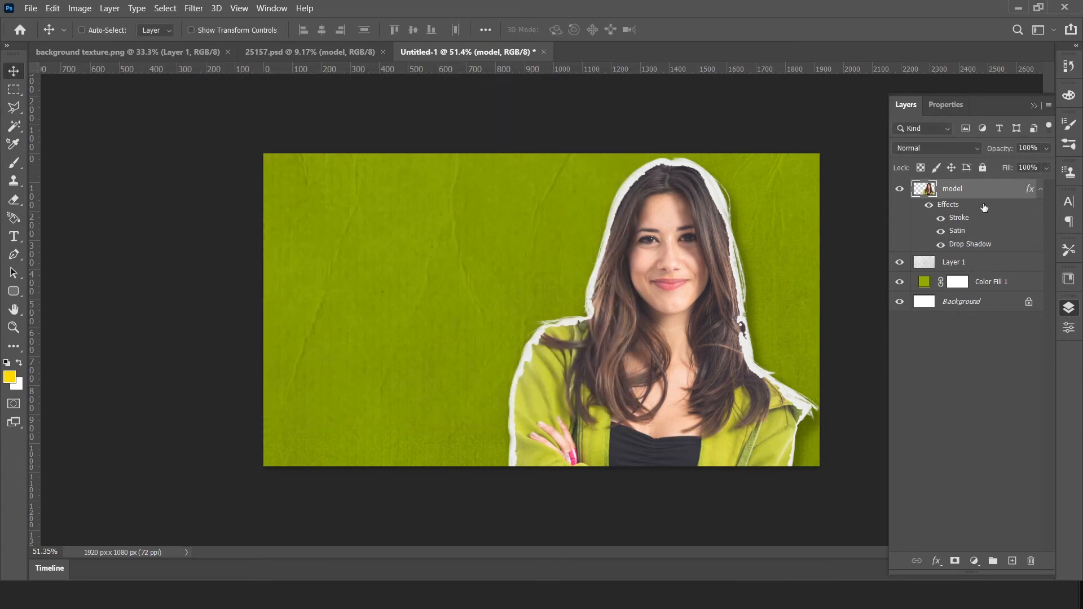
- Duplicate the Layer 1 paper texture, place the copy above the model layer and clip it to the model
left_click(956, 264)
key("ctrl+j")
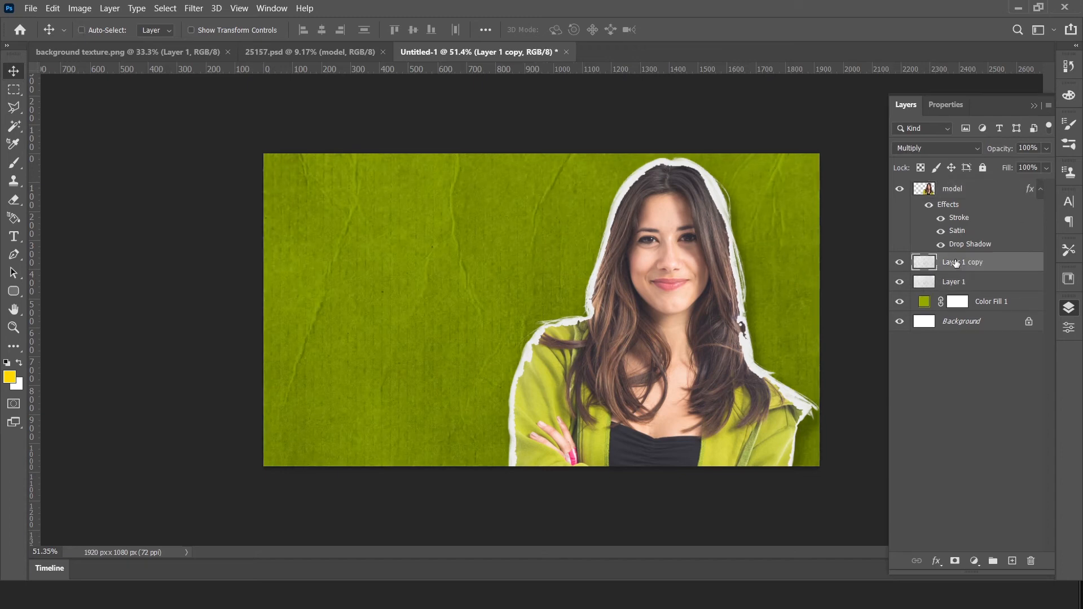
left_click_drag(955, 263, 962, 191)
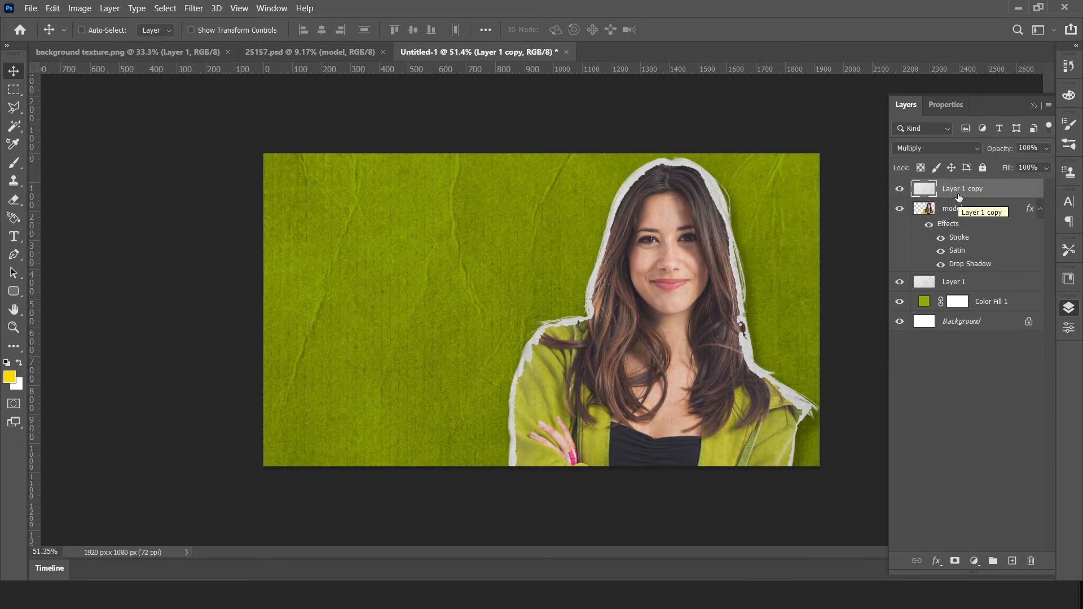
right_click(958, 194)
left_click(780, 258)
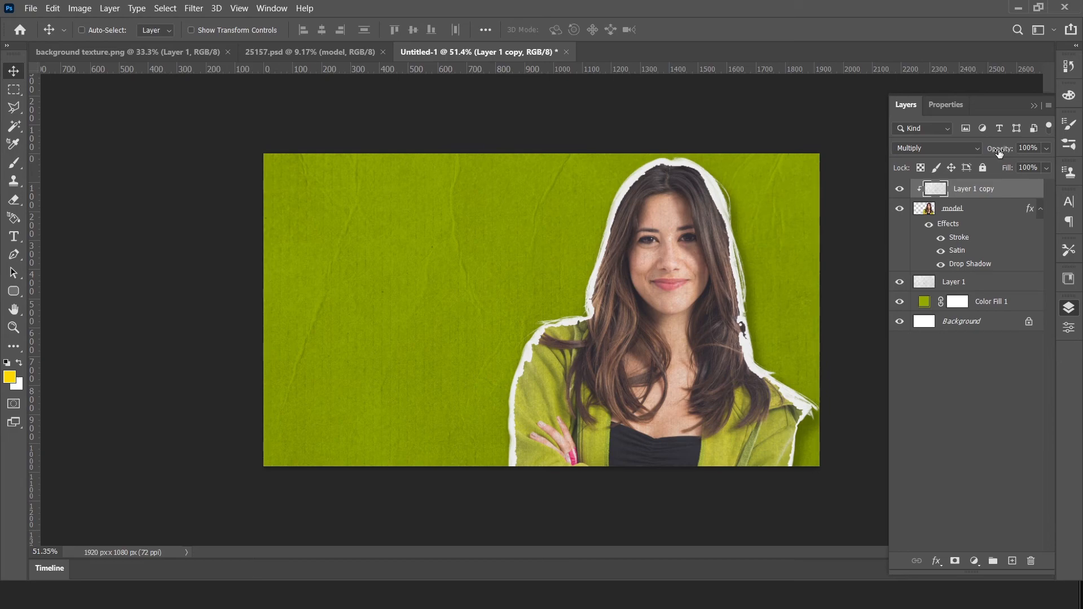
- Shift the clipped texture copy about 381 px right and 147 px down so its creases fall across the model's face
scroll(756, 284, "up", 4)
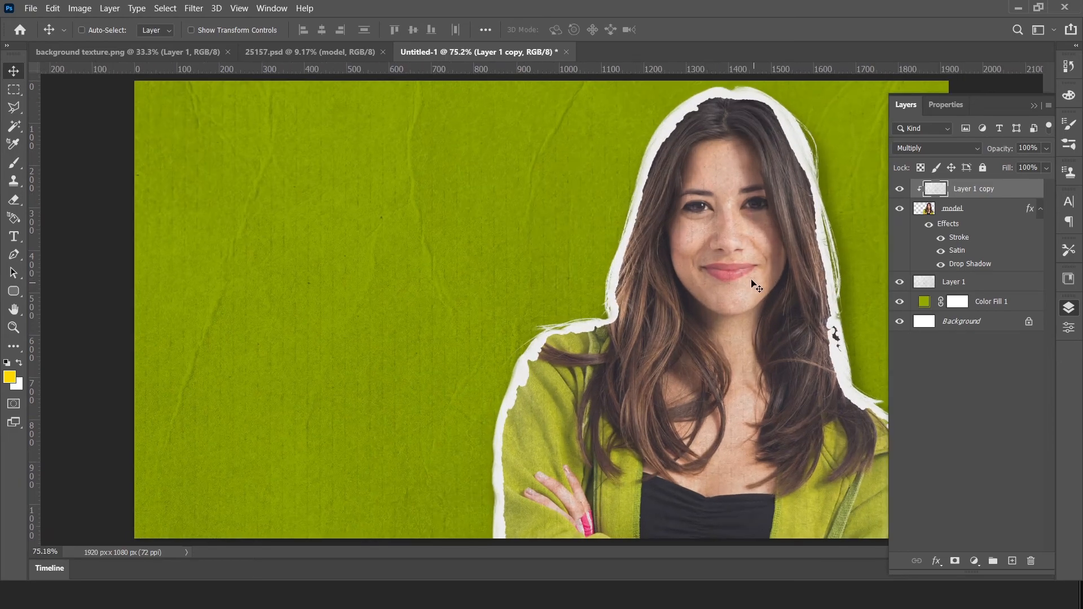
scroll(755, 284, "up", 2)
scroll(751, 284, "down", 6)
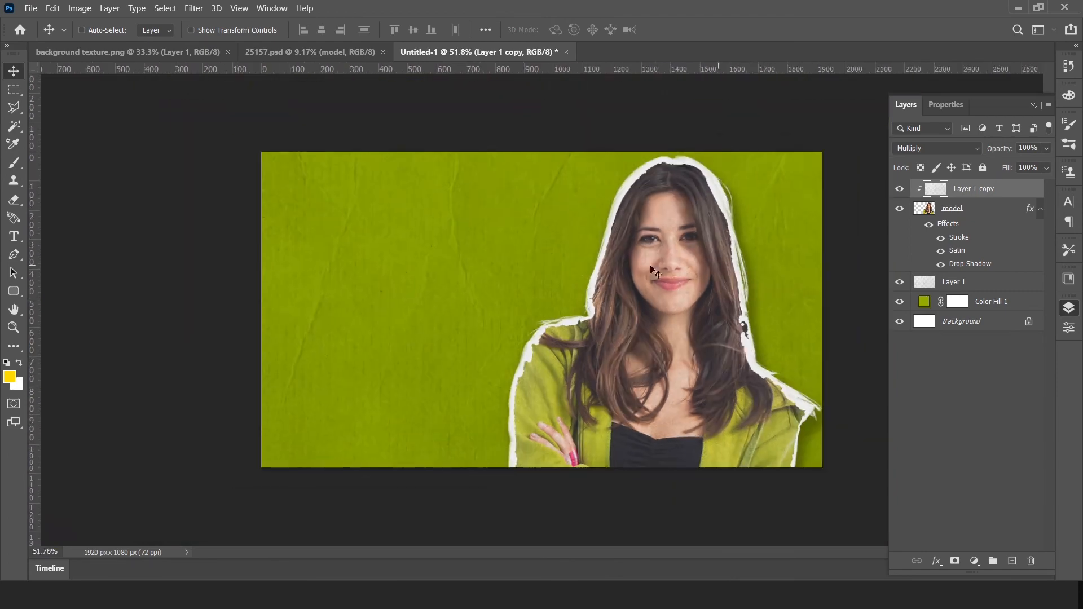
key("ctrl")
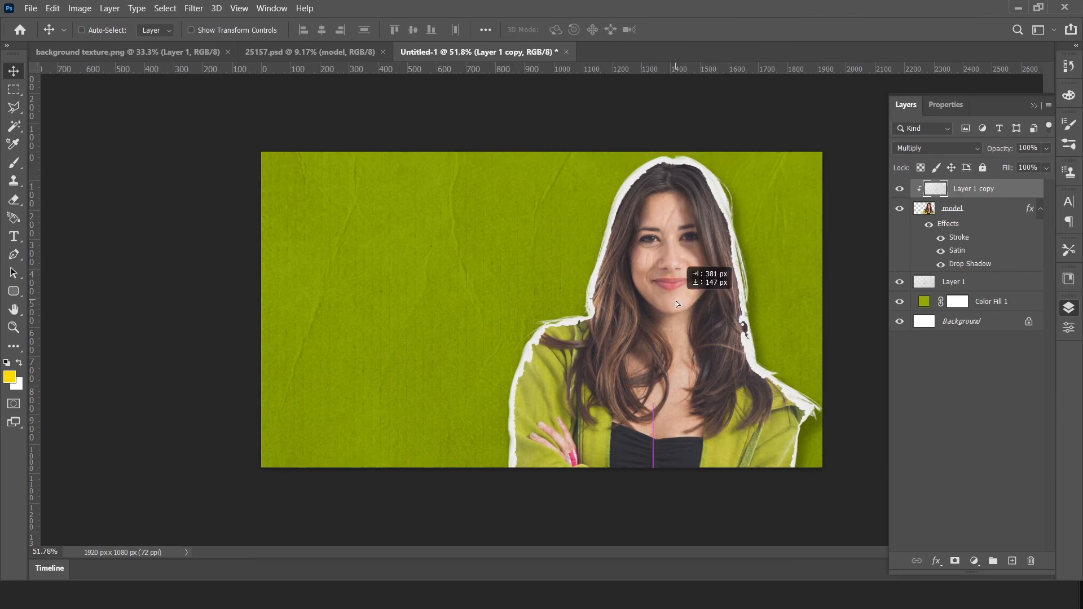
- Collapse the layer list and examine the paper texture and creases on the model's face up close
scroll(675, 271, "up", 3)
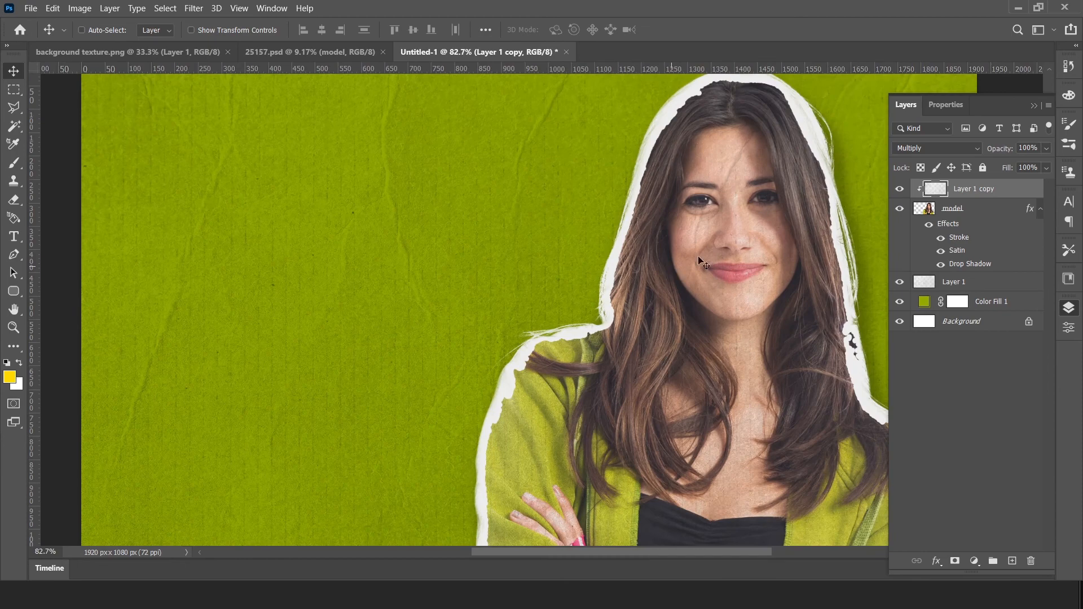
scroll(745, 244, "down", 2)
scroll(741, 254, "up", 1)
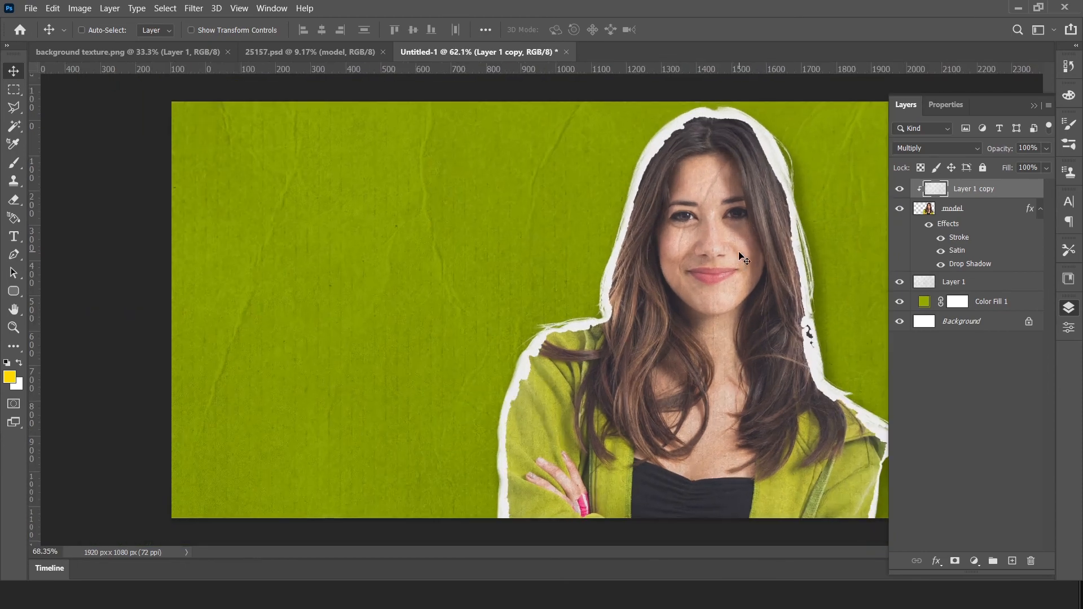
left_click(1033, 106)
scroll(761, 239, "up", 1)
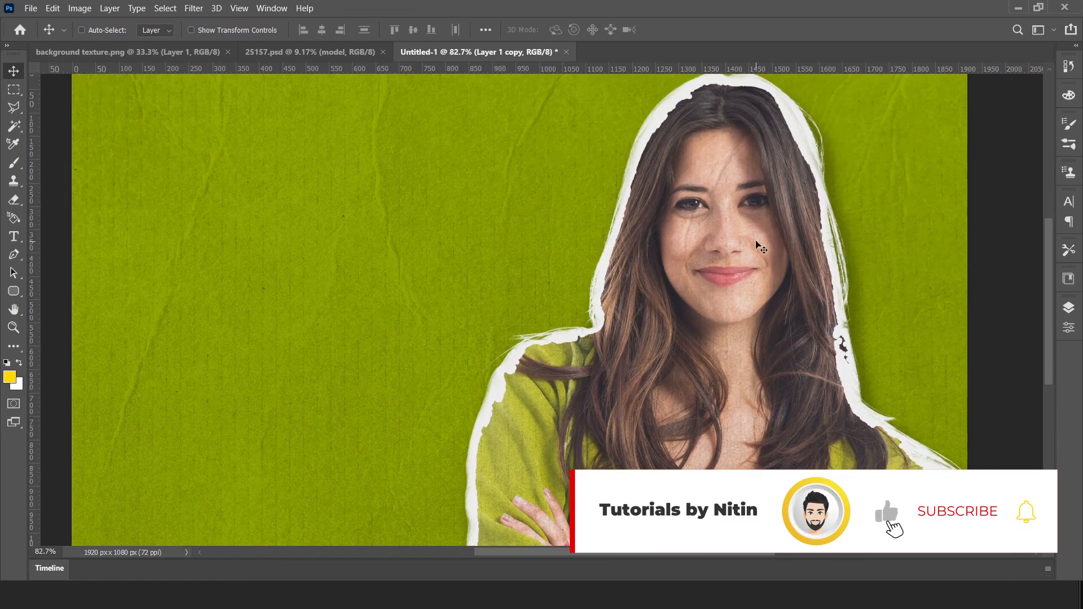
scroll(731, 249, "down", 1)
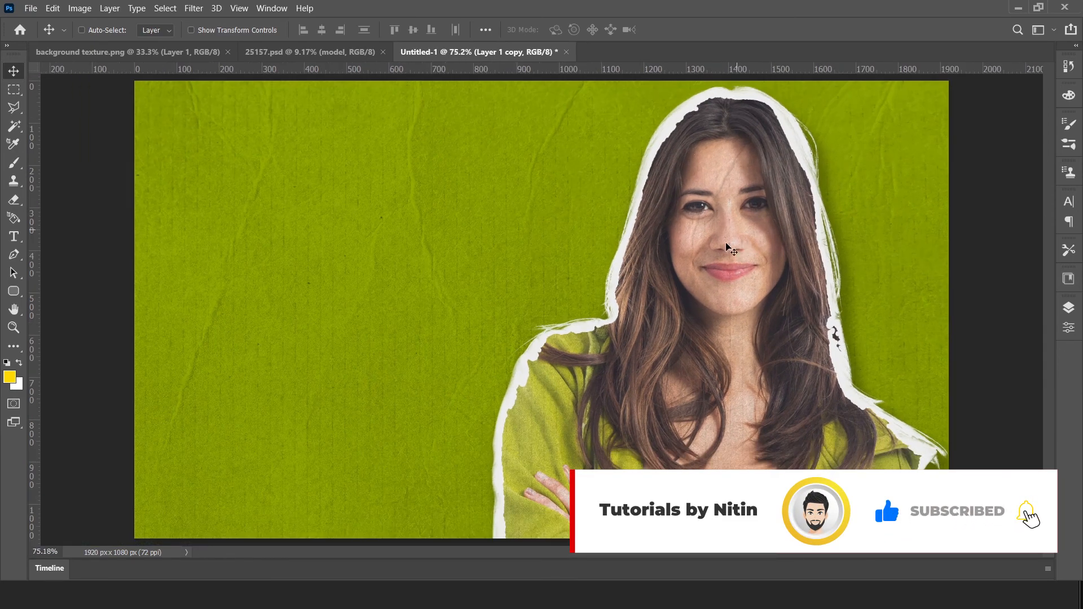